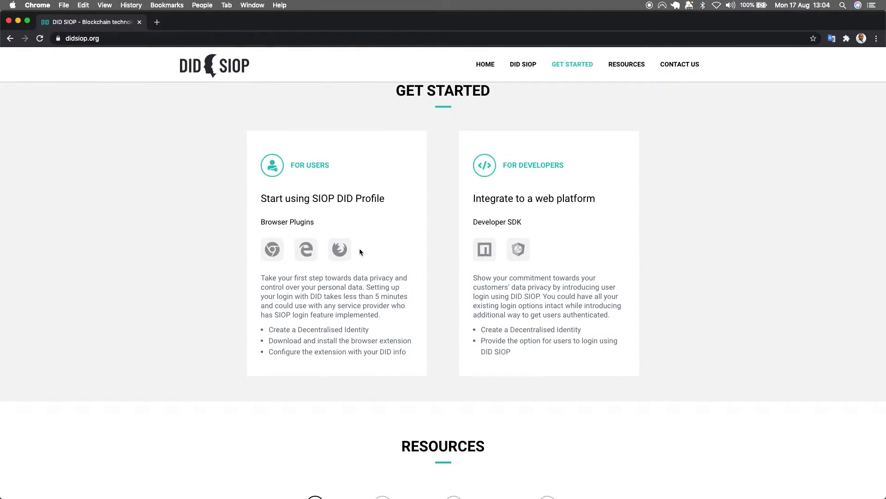
# Step: Open the Chrome plugin's store page from the didsiop.org Get Started section and add the DID-SIOP extension to the browser
pyautogui.click(271, 251)
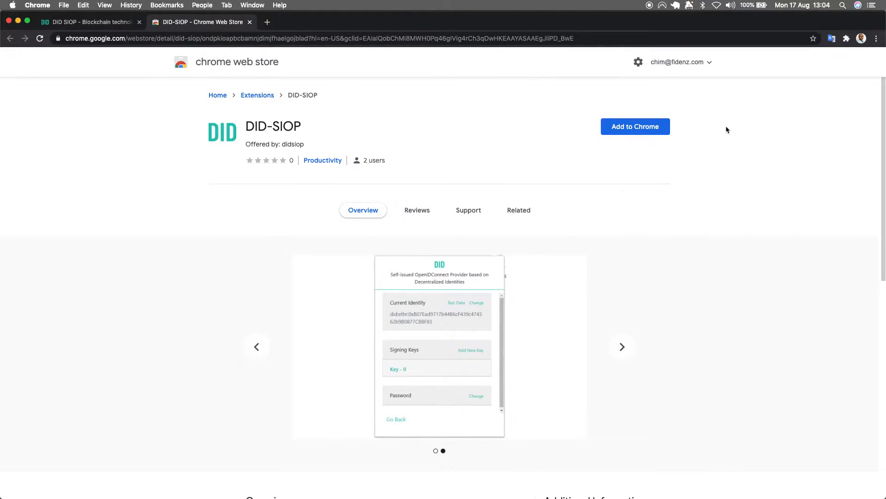
pyautogui.click(636, 133)
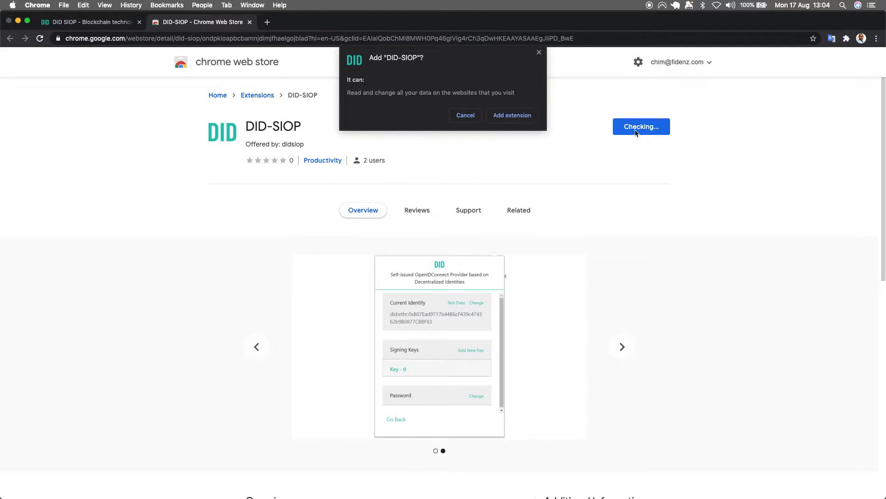
pyautogui.click(514, 116)
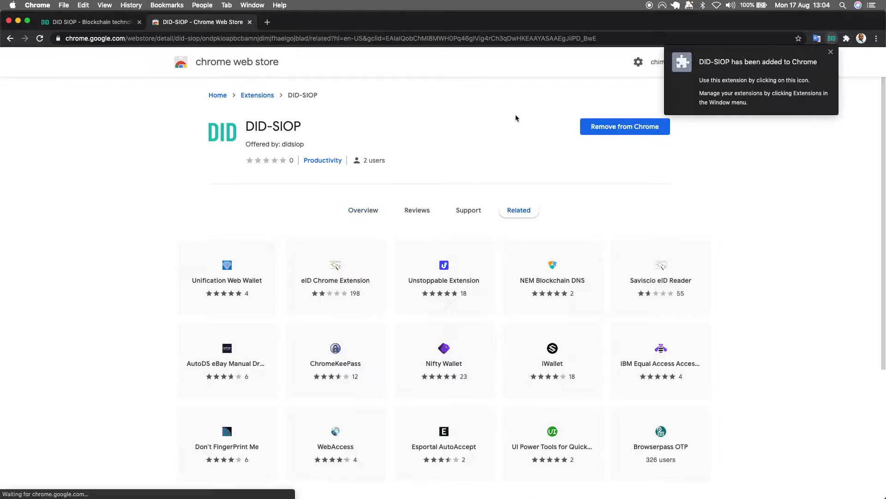
pyautogui.click(763, 139)
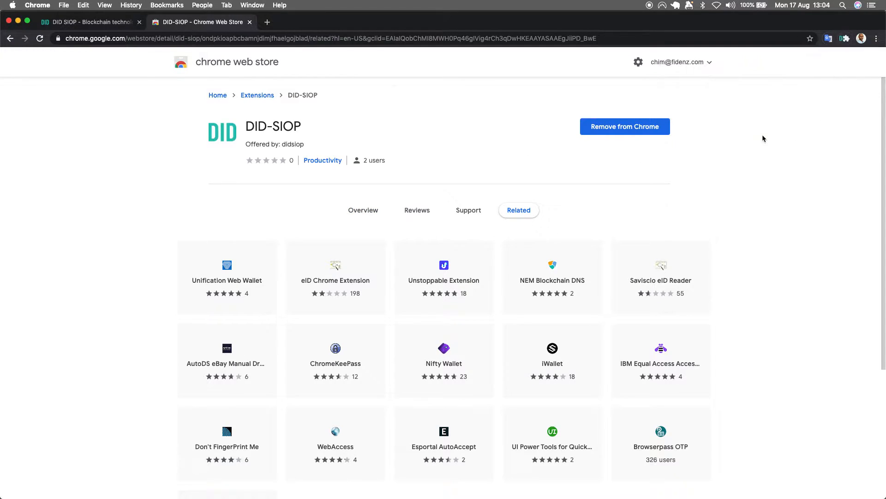
# Step: Pin the DID-SIOP extension so it stays accessible in the browser
pyautogui.click(845, 39)
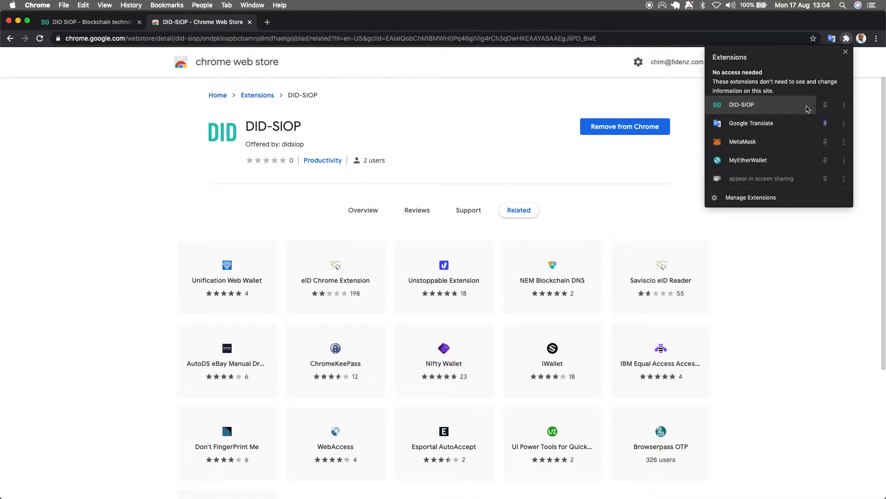
pyautogui.click(825, 105)
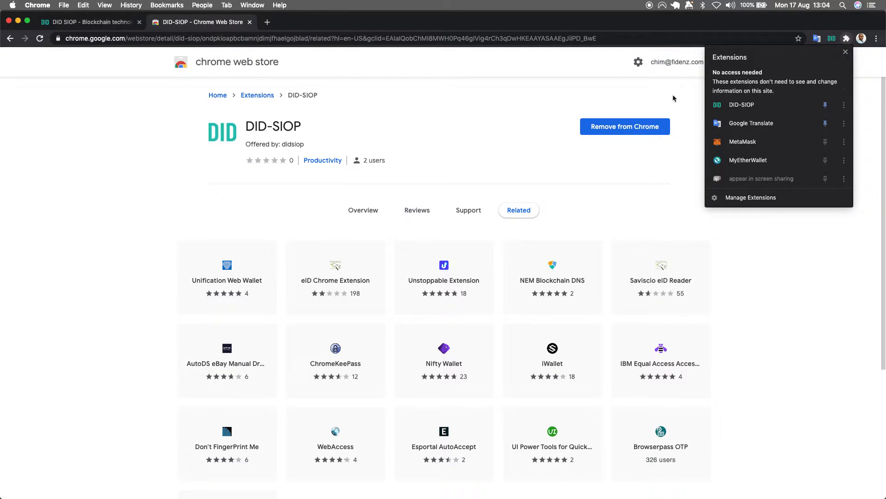
pyautogui.click(654, 102)
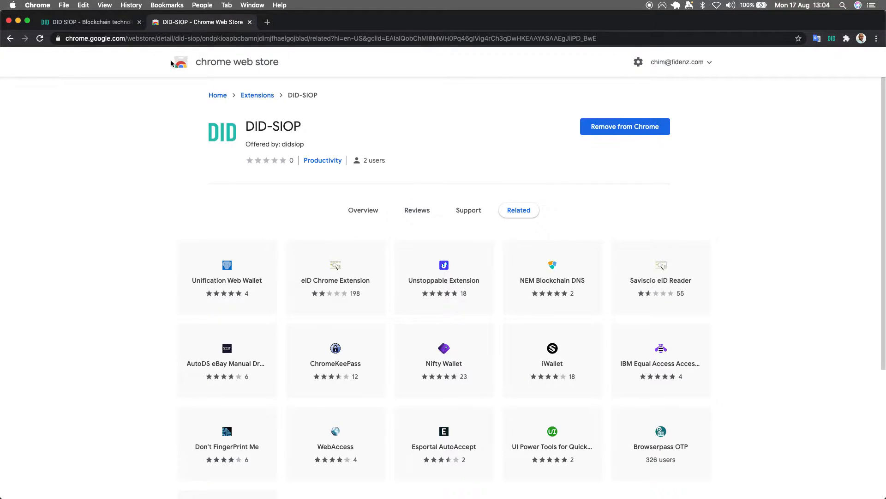
# Step: Open the DID-SIOP extension, enter and confirm a new password, and save it
pyautogui.click(832, 39)
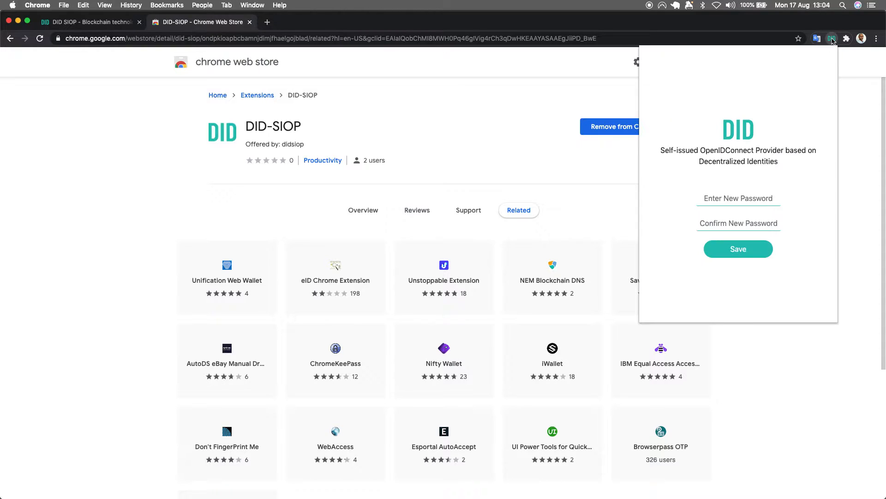
pyautogui.click(738, 199)
pyautogui.write('••')
pyautogui.click(730, 222)
pyautogui.write('••')
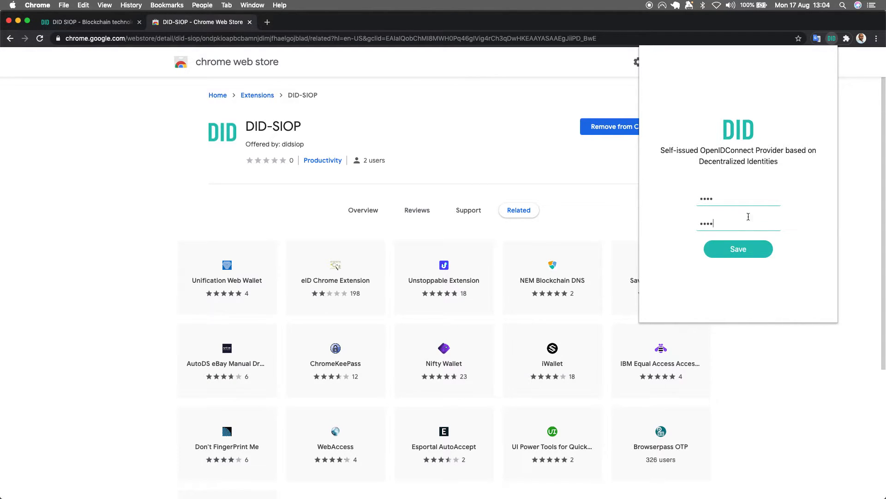
pyautogui.click(743, 253)
# Step: Log in to the DID-SIOP extension with the account password
pyautogui.click(731, 195)
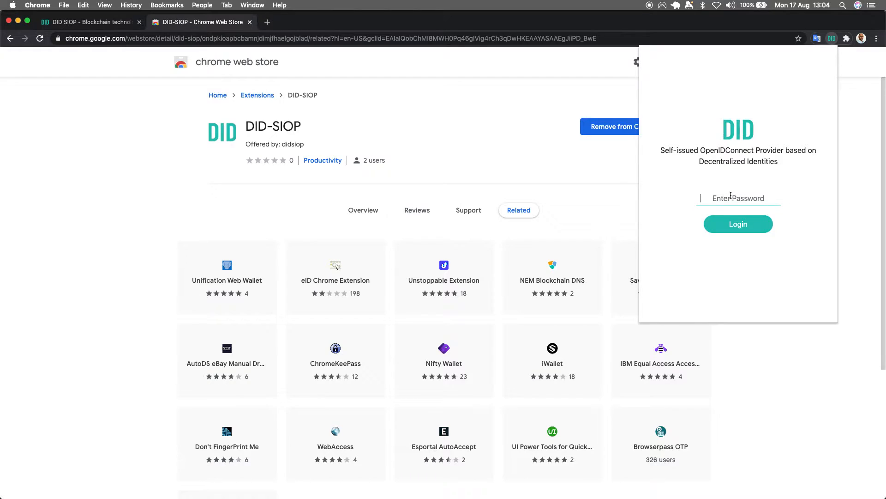
pyautogui.write('••••')
pyautogui.click(740, 224)
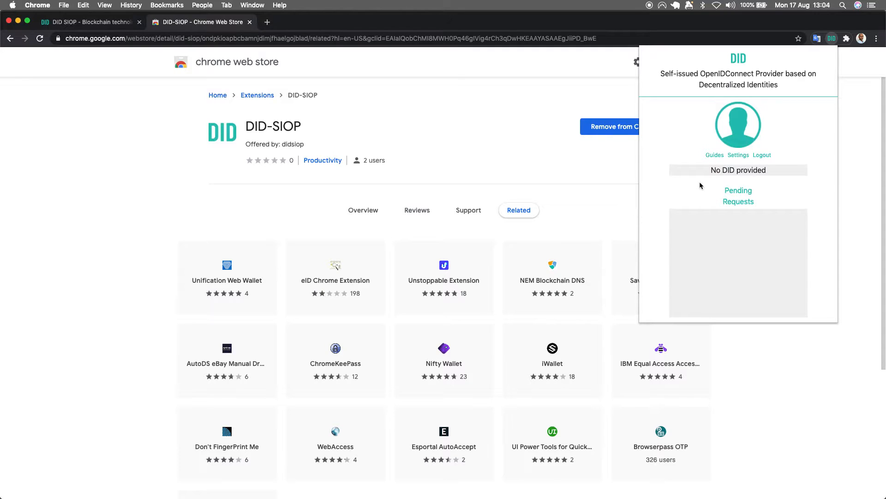
# Step: Initialize the current identity with test data in the DID-SIOP extension's settings, confirm the replacement, and close the extension
pyautogui.click(740, 158)
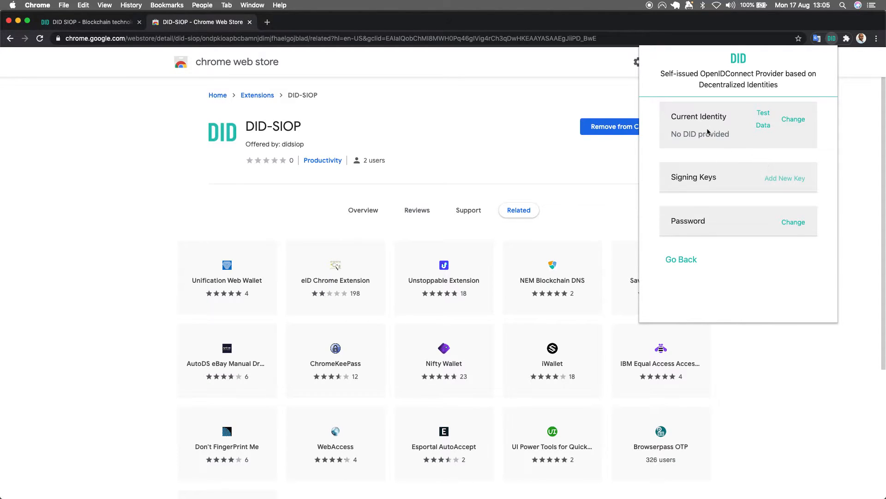
pyautogui.click(764, 122)
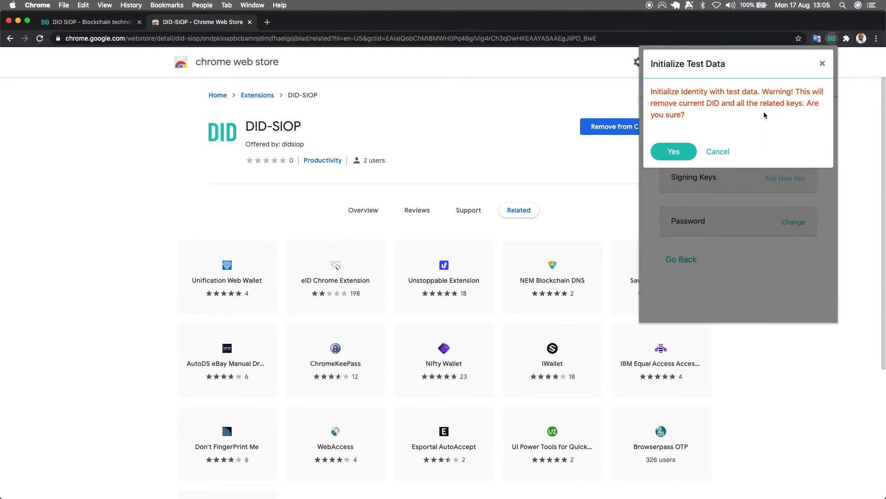
pyautogui.click(673, 153)
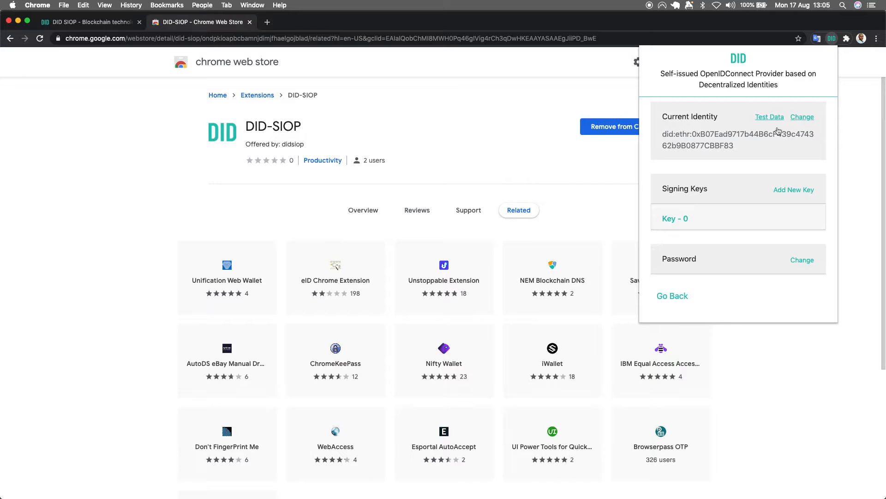
pyautogui.click(859, 126)
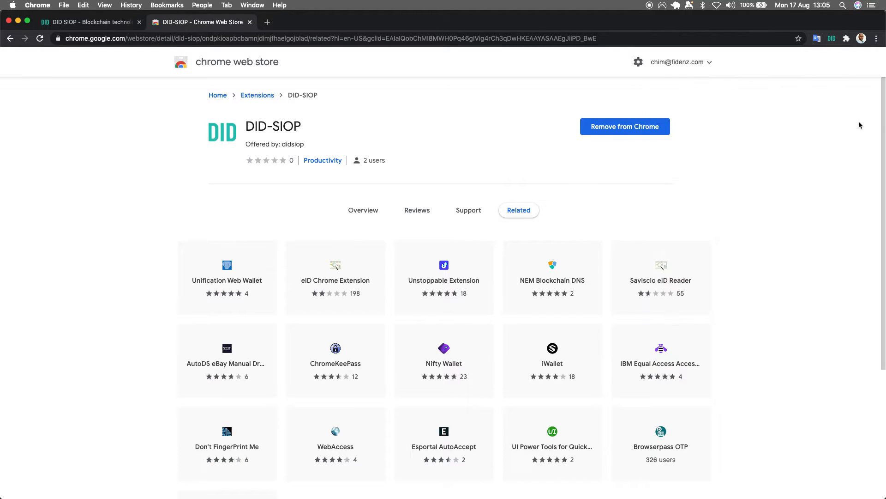
# Step: Load tools.didsiop.org in a new tab and generate a new DID with its address and private key
pyautogui.click(266, 22)
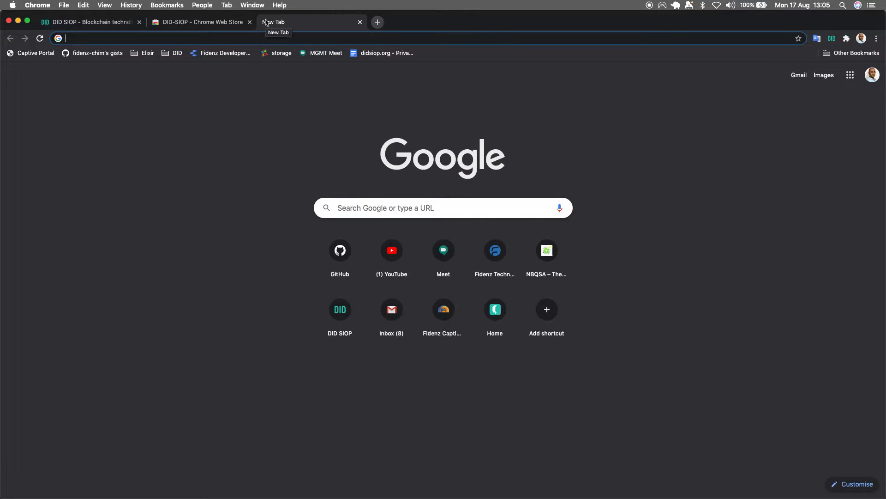
pyautogui.write('tool')
pyautogui.press('Return')
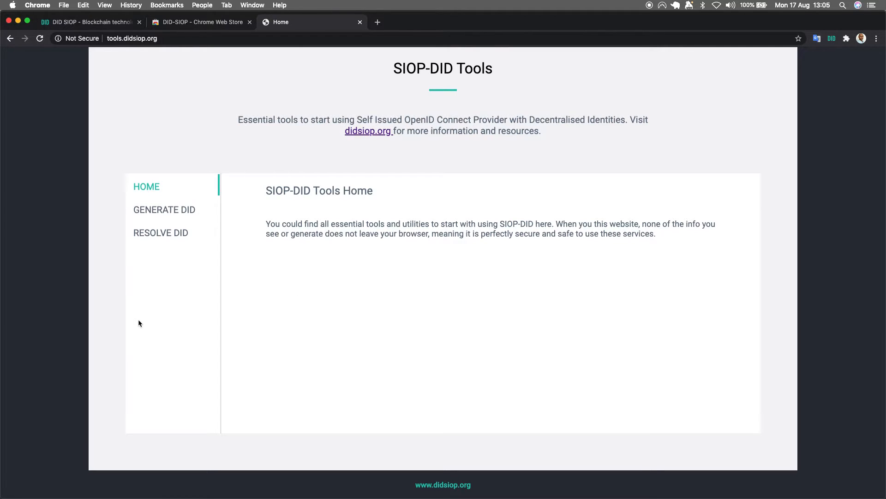
pyautogui.click(164, 212)
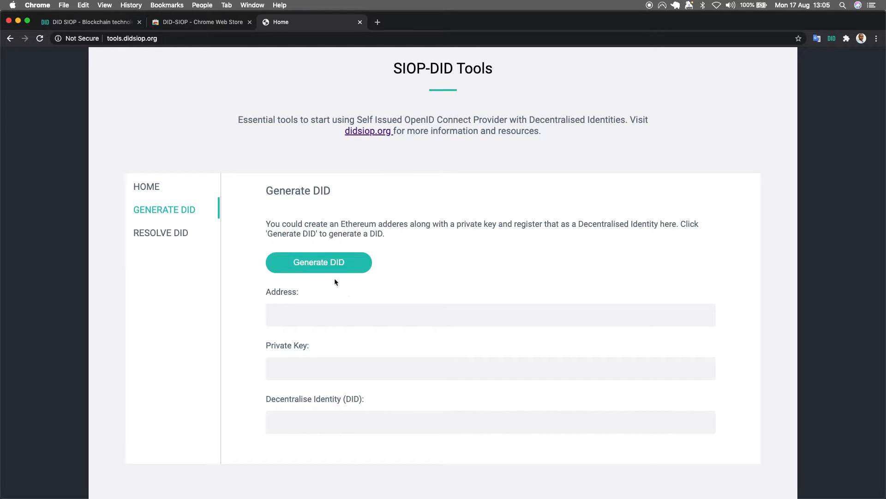
pyautogui.click(324, 261)
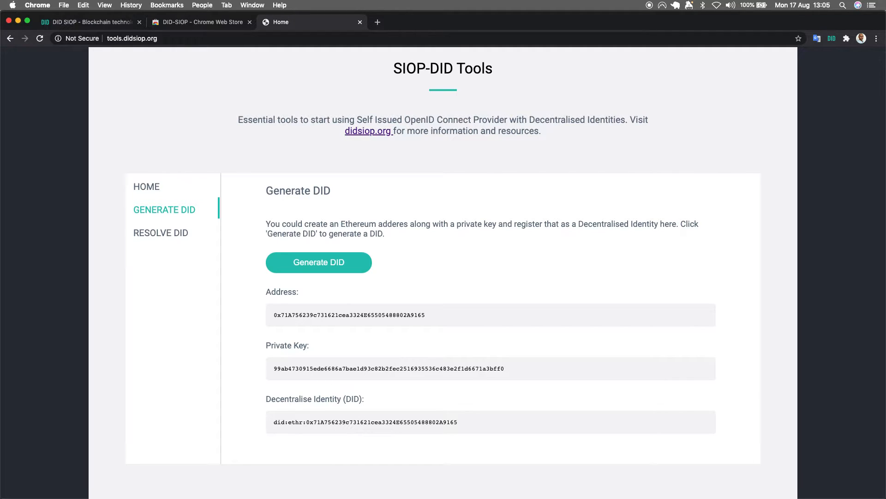
# Step: Copy the generated decentralised identity (DID) into Clipboard.txt in TextEdit
pyautogui.press('super+Tab')
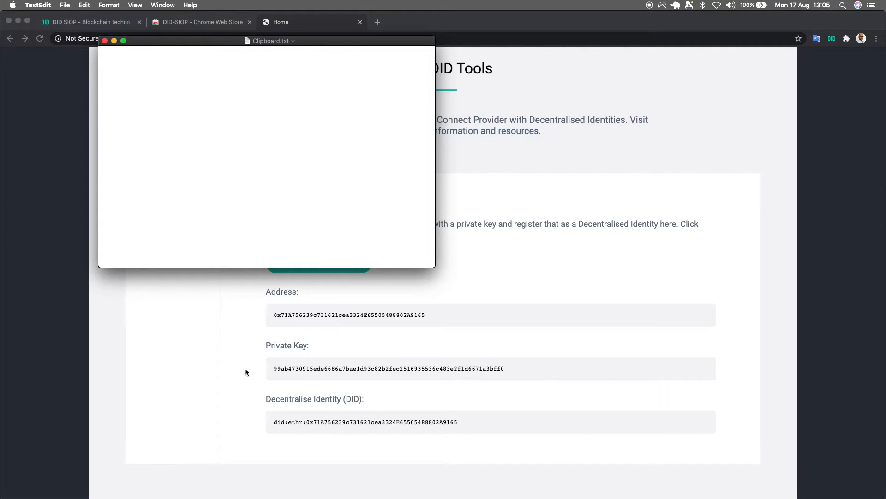
pyautogui.click(280, 369)
pyautogui.moveTo(273, 427); pyautogui.dragTo(459, 429)
pyautogui.press('super+c')
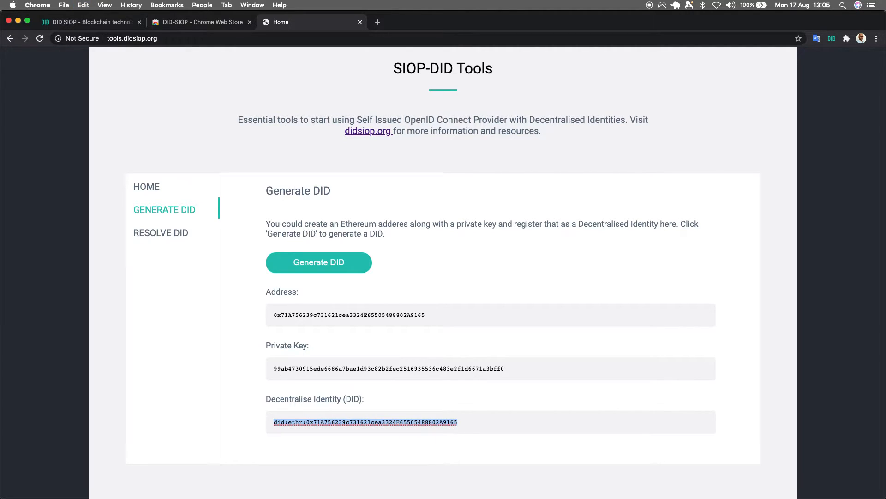
pyautogui.press('super+Tab')
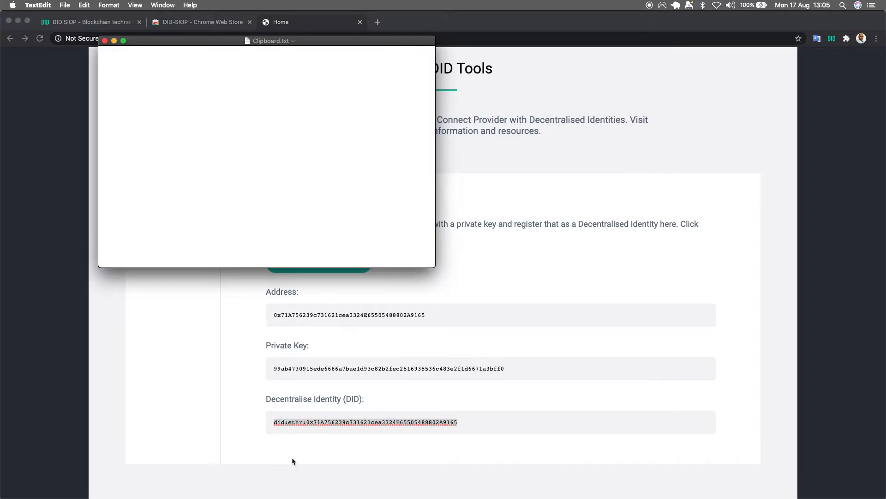
pyautogui.press('super+v')
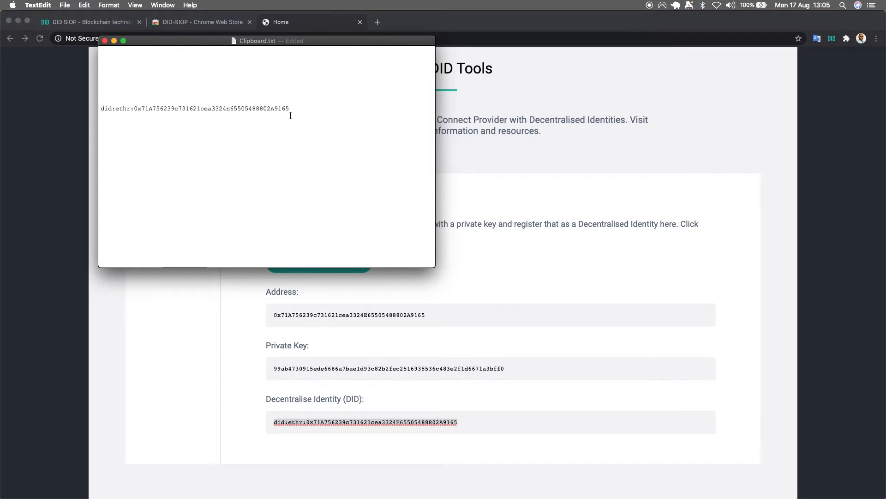
# Step: Copy the generated private key from the SIOP-DID Tools page in Chrome into Clipboard.txt in TextEdit, below the DID
pyautogui.press('super+Tab')
pyautogui.moveTo(273, 368); pyautogui.dragTo(521, 375)
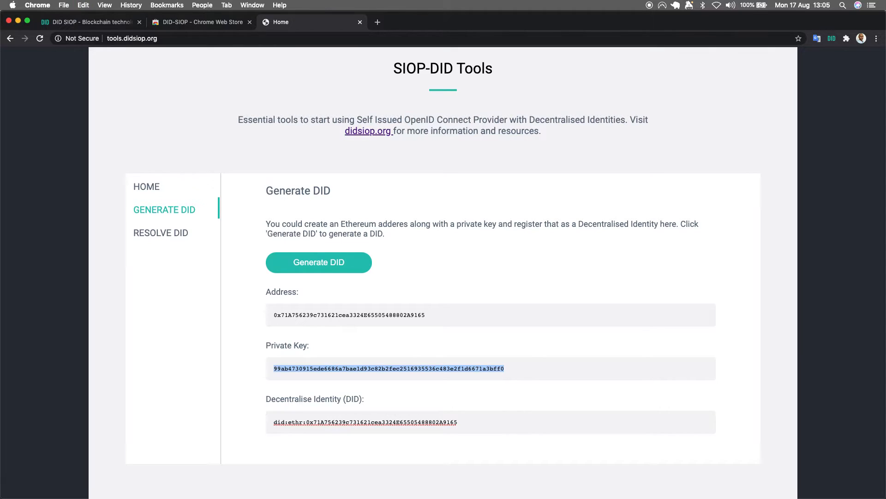
pyautogui.press('super+Tab')
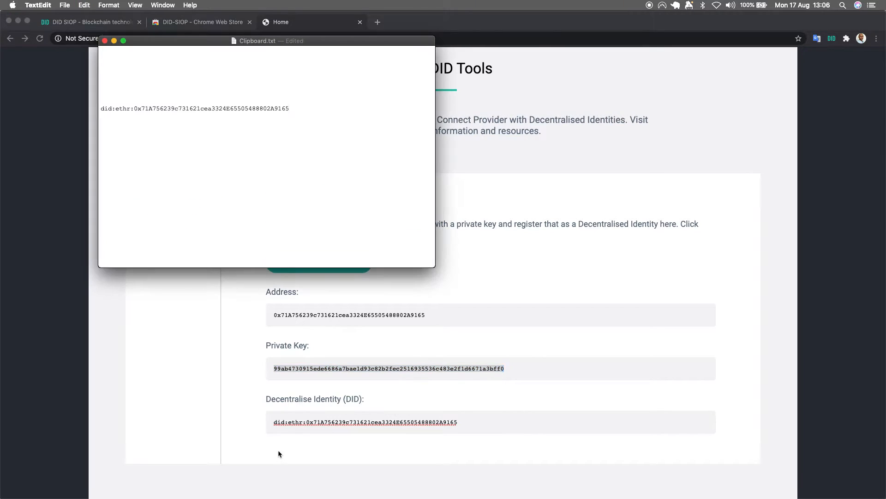
pyautogui.press('super+v')
pyautogui.press('Return')
pyautogui.press('Return')
# Step: Resolve the DID saved in Clipboard.txt on the Resolve DID page in Chrome and review its DID document
pyautogui.press('super+Tab')
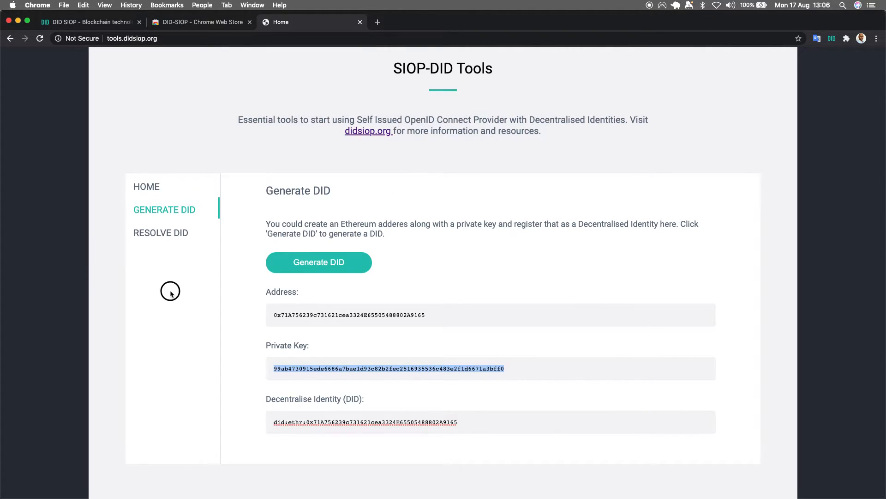
pyautogui.click(157, 234)
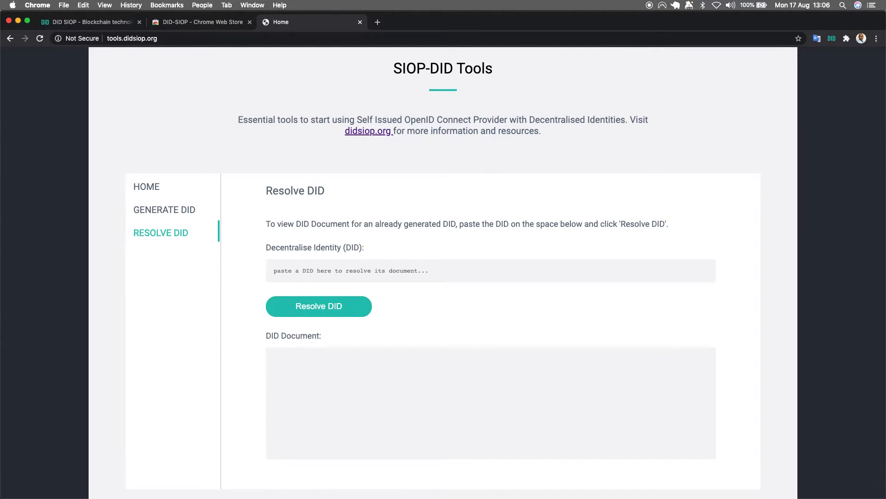
pyautogui.press('super+Tab')
pyautogui.moveTo(290, 107); pyautogui.dragTo(100, 110)
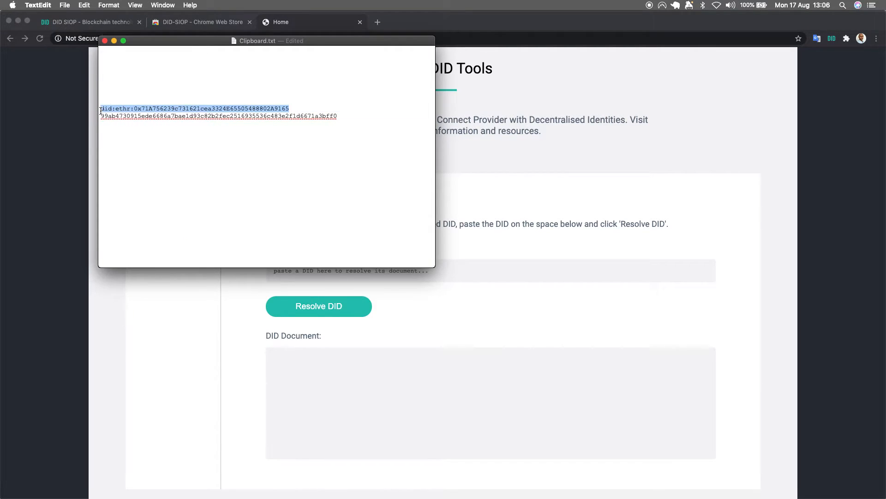
pyautogui.click(531, 275)
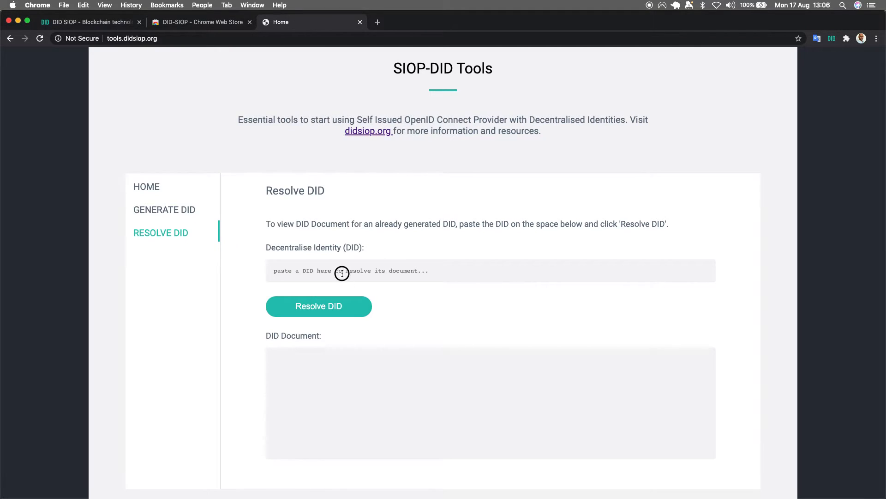
pyautogui.press('super+v')
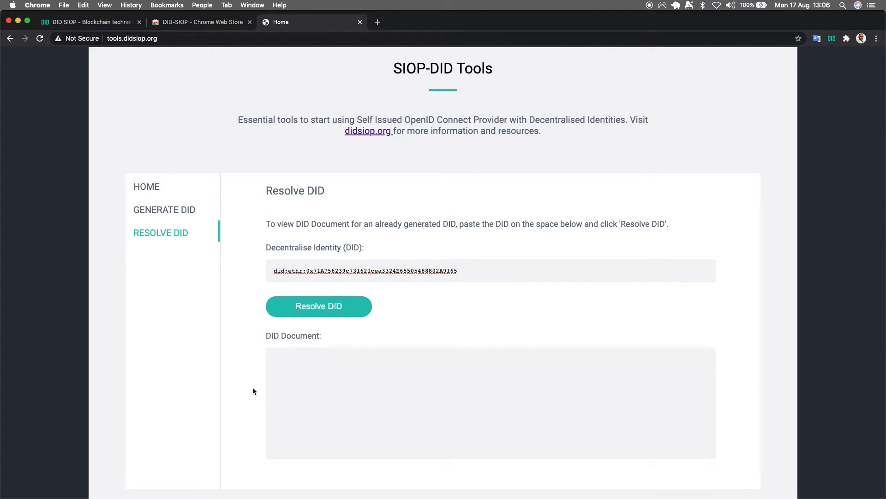
pyautogui.scroll(-5, 336, 397)
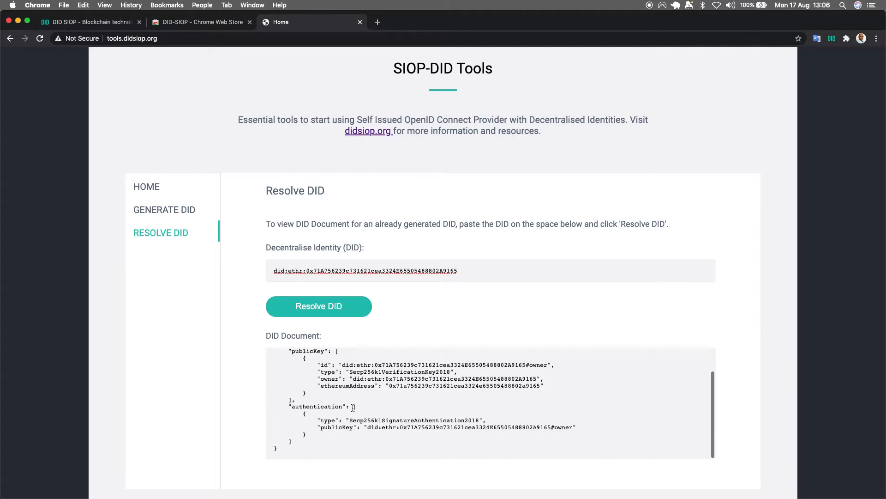
pyautogui.scroll(5, 355, 380)
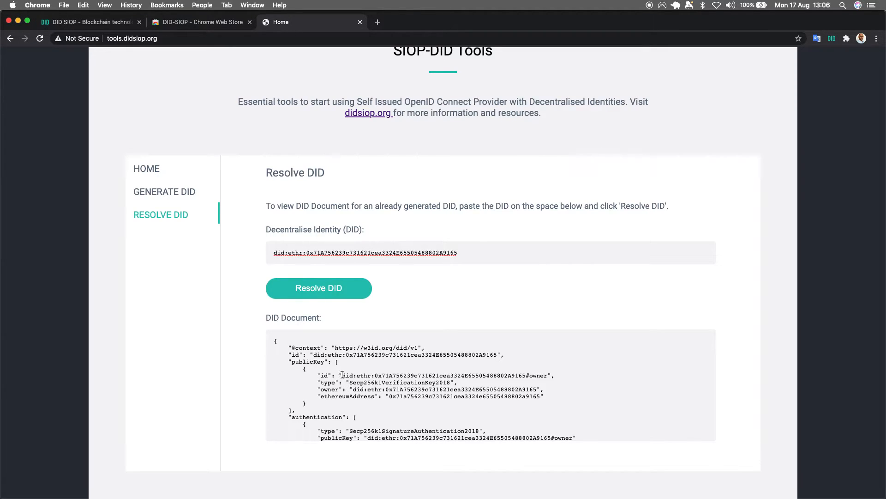
# Step: Copy the publicKey id ending in #owner from the DID document into Clipboard.txt in TextEdit, below the private key
pyautogui.click(344, 375)
pyautogui.moveTo(342, 375); pyautogui.dragTo(548, 376)
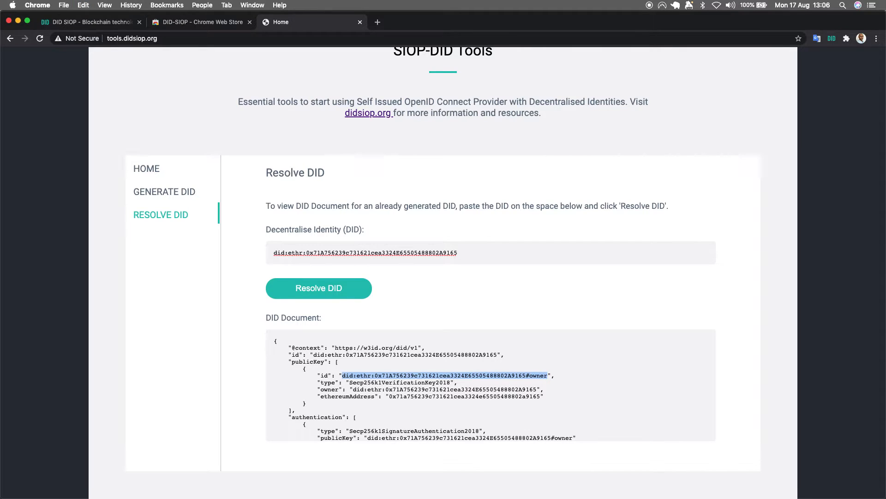
pyautogui.press('super+Tab')
pyautogui.click(350, 118)
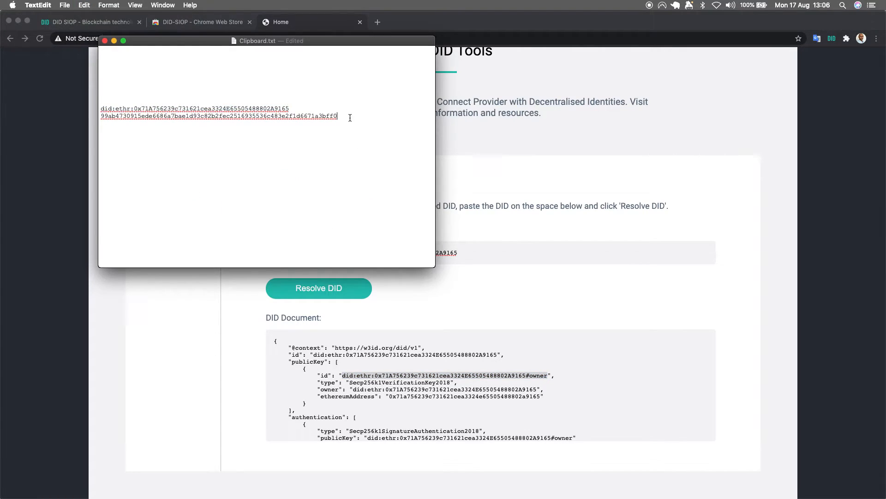
pyautogui.press('super+v')
pyautogui.press('Return')
pyautogui.press('Return')
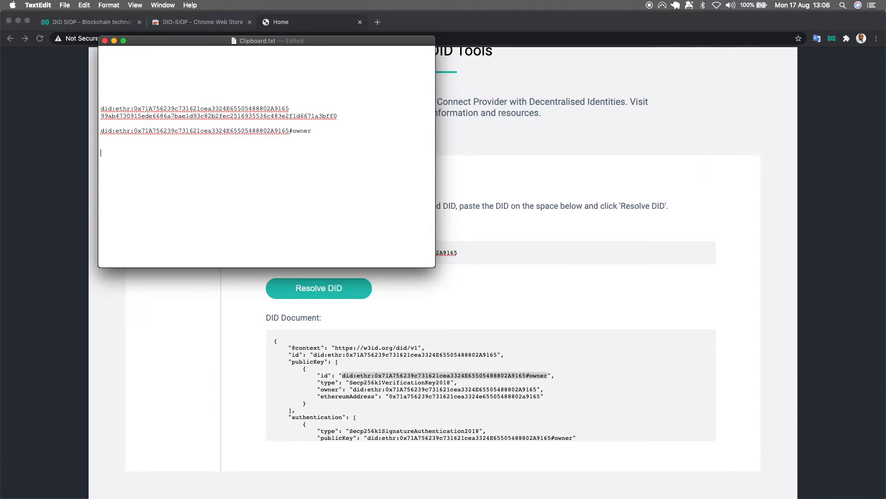
# Step: Switch to Chrome and set up the DID-SIOP extension by entering, confirming and saving a new password
pyautogui.press('super+Tab')
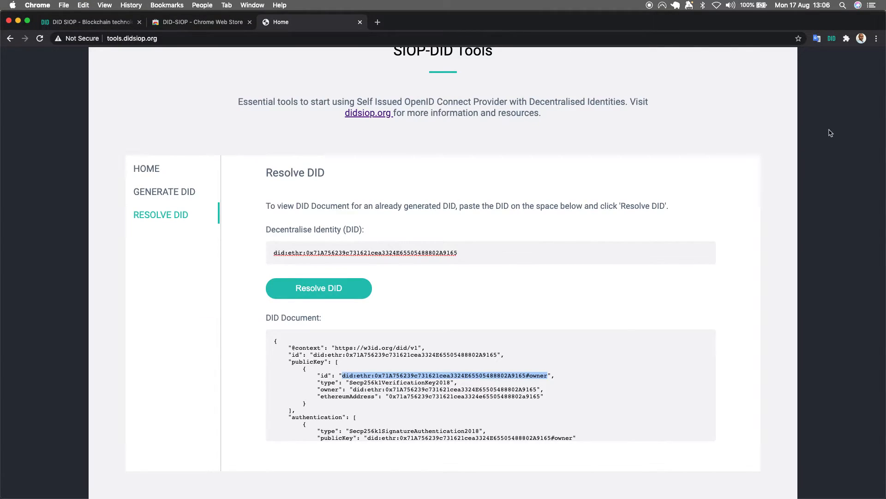
pyautogui.click(769, 116)
pyautogui.click(832, 39)
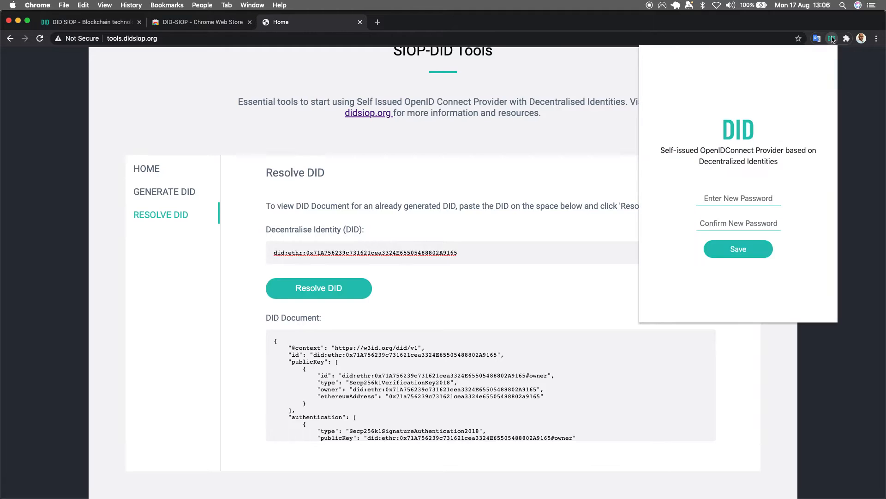
pyautogui.write('p')
pyautogui.click(750, 225)
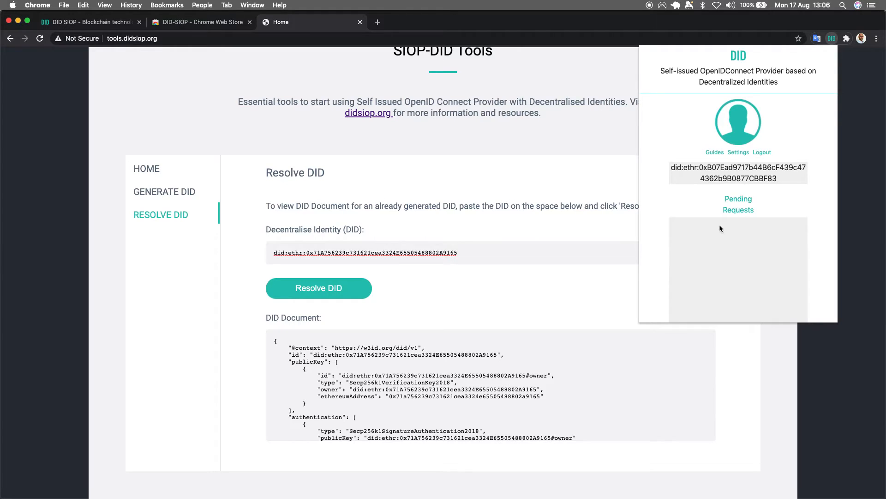
# Step: Change the DID-SIOP extension's current identity to the DID copied from the Decentralise Identity field on the Resolve DID page
pyautogui.click(738, 153)
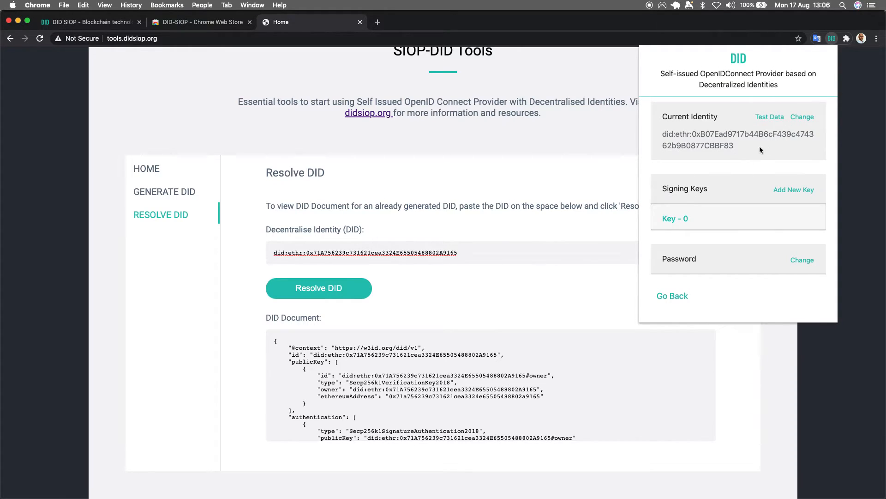
pyautogui.click(803, 117)
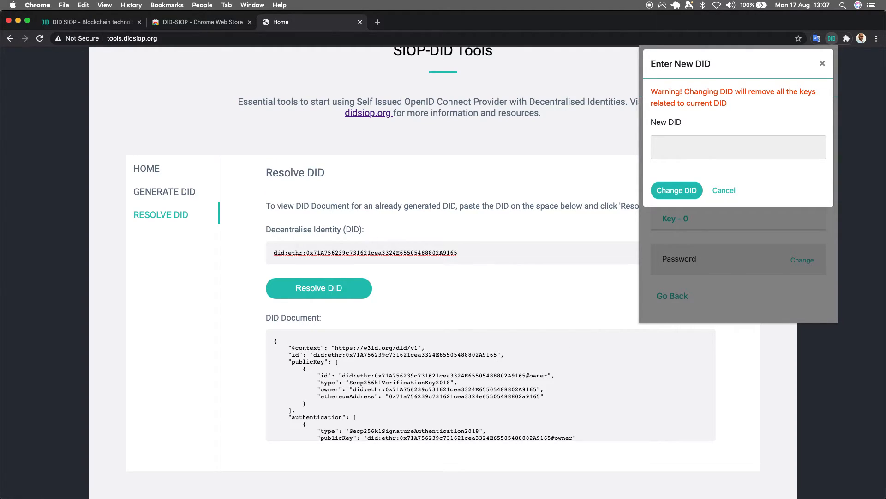
pyautogui.click(462, 254)
pyautogui.moveTo(459, 250); pyautogui.dragTo(272, 250)
pyautogui.press('super+c')
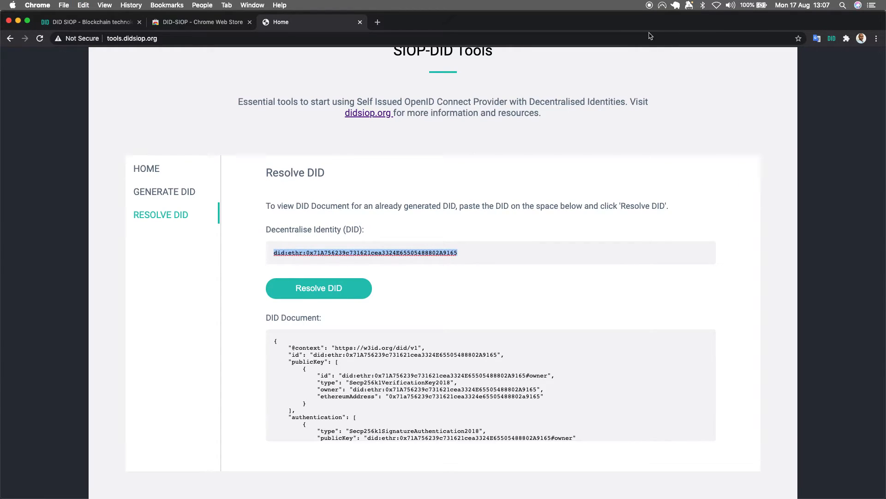
pyautogui.click(831, 39)
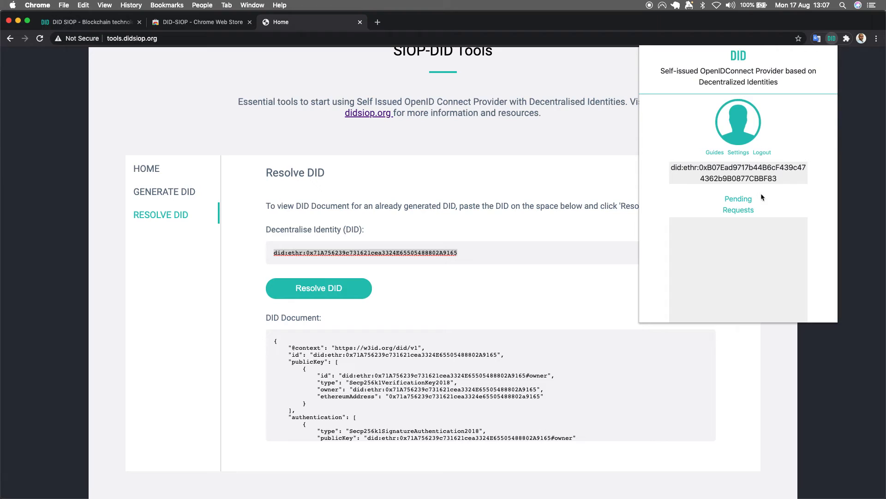
pyautogui.click(740, 152)
pyautogui.click(802, 116)
pyautogui.click(701, 146)
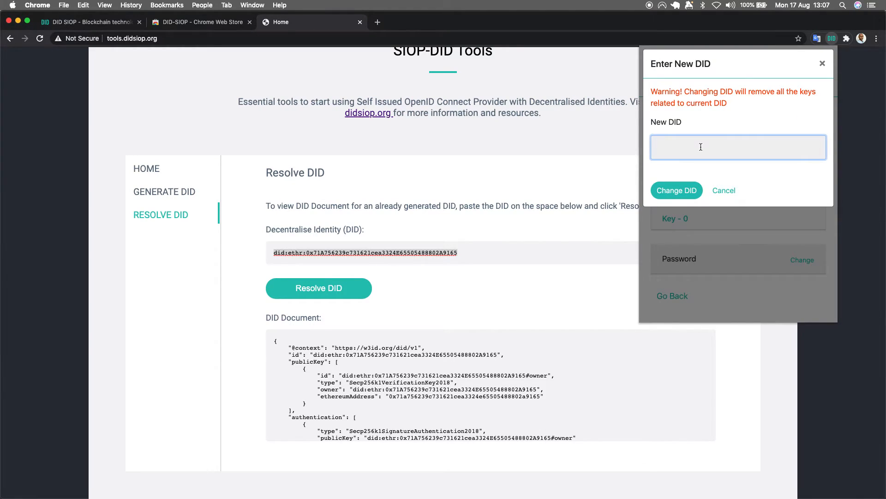
pyautogui.press('super+v')
pyautogui.click(675, 190)
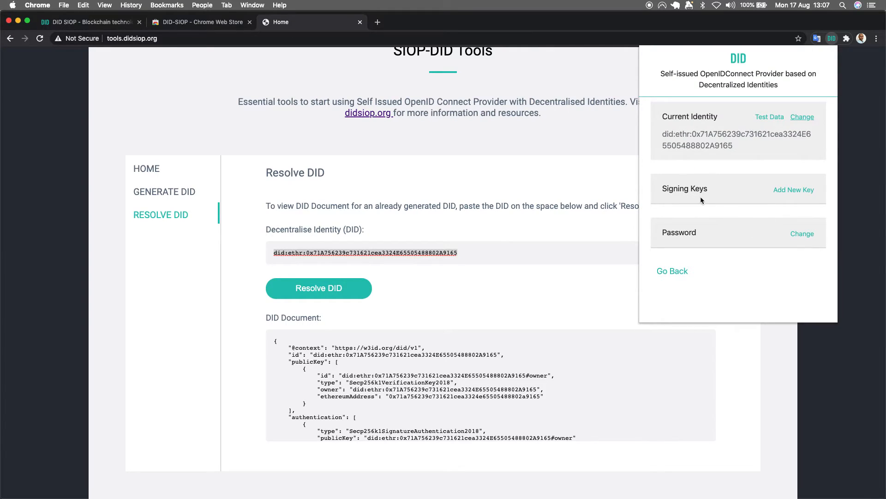
# Step: Add a new signing key to the identity using the private key copied from Clipboard.txt in TextEdit, and close the extension's settings
pyautogui.click(786, 191)
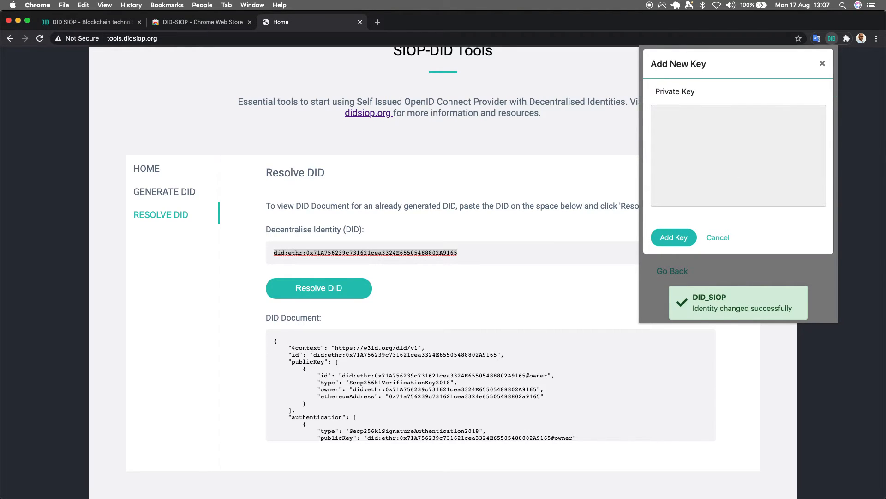
pyautogui.press('super+Tab')
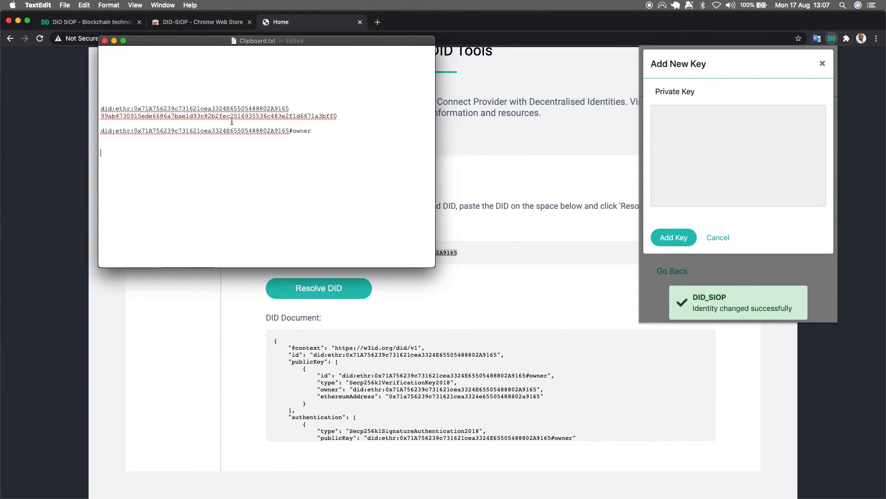
pyautogui.press('shift+super+Right')
pyautogui.press('super+c')
pyautogui.click(698, 132)
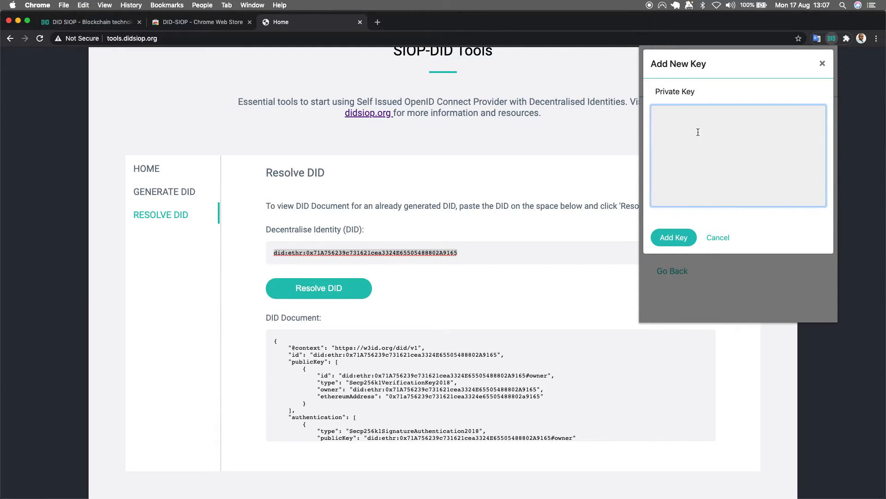
pyautogui.press('cmd+v')
pyautogui.click(678, 238)
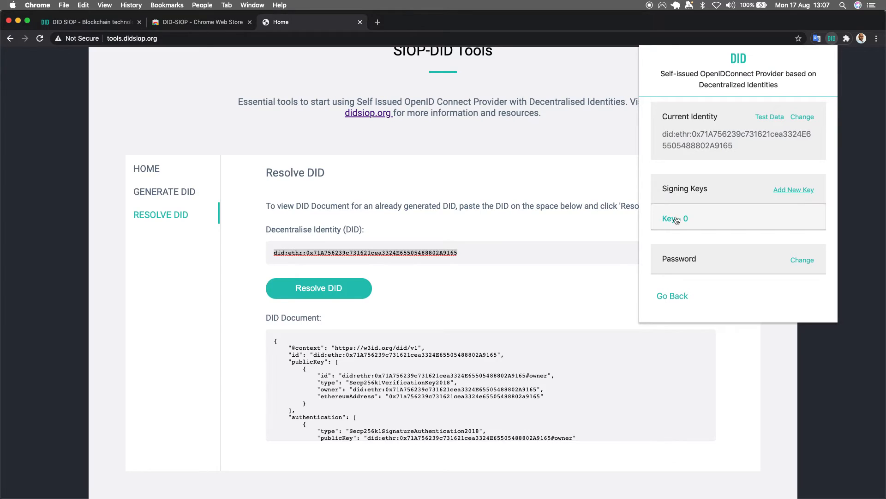
pyautogui.click(673, 297)
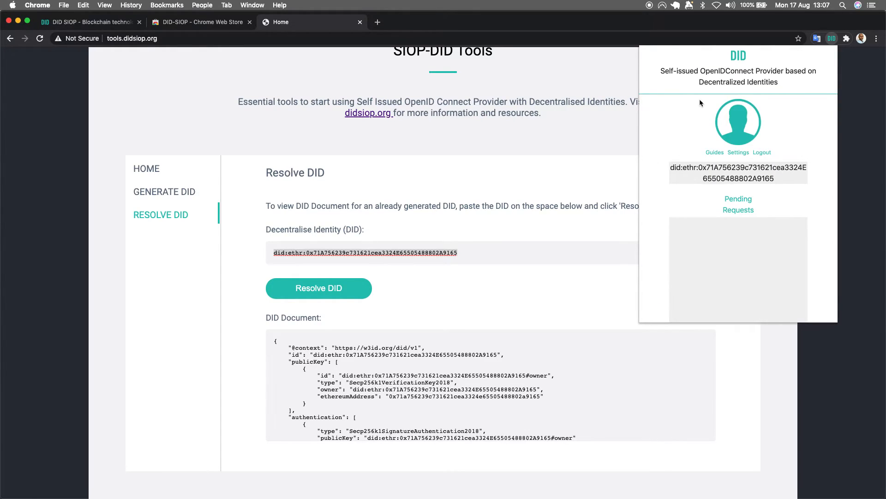
pyautogui.click(879, 100)
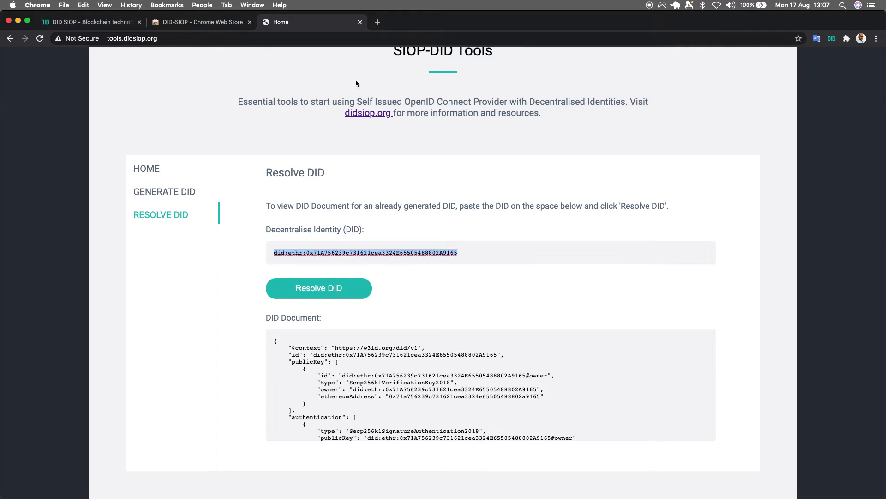
# Step: Open the relying party test app at rp.didsiop.org in a new browser tab
pyautogui.click(377, 22)
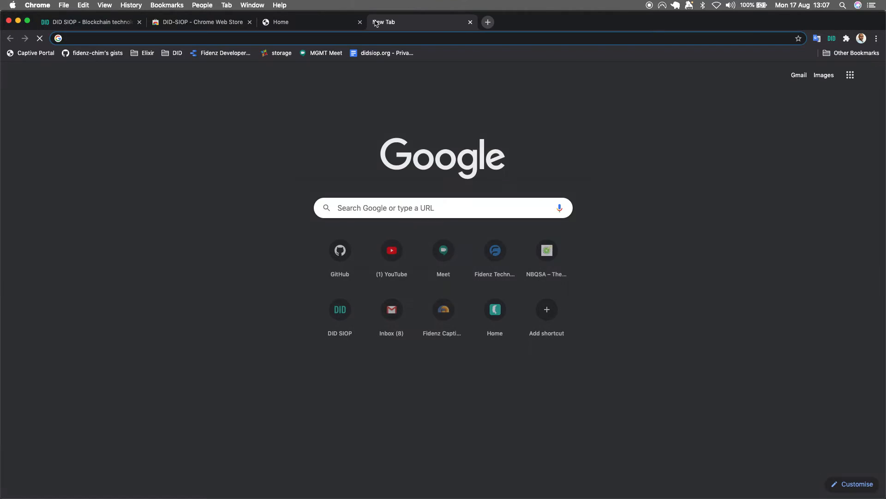
pyautogui.write('rp.didsiop.org')
pyautogui.press('Return')
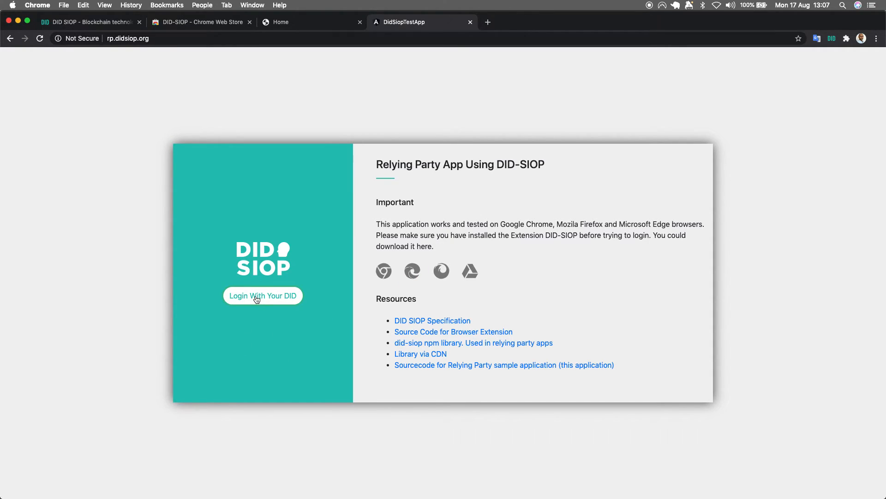
pyautogui.click(832, 39)
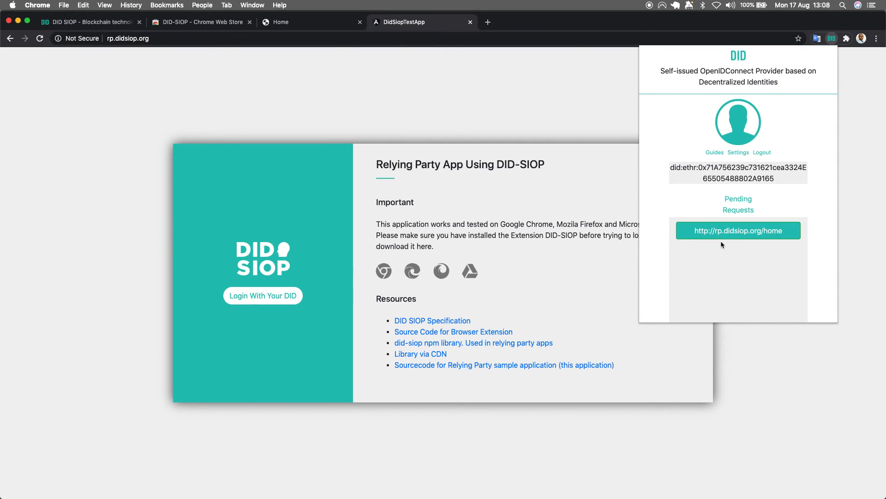
pyautogui.click(748, 234)
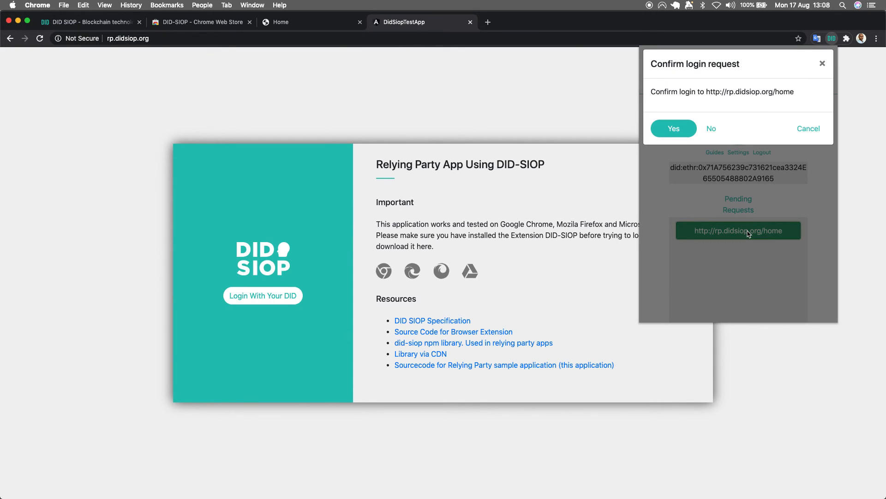
pyautogui.click(672, 131)
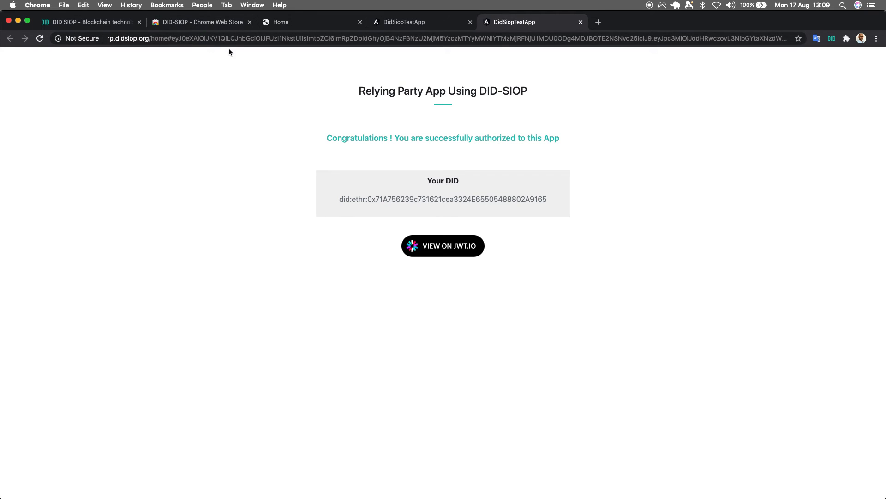
# Step: View the login token on jwt.io and examine its decoded header, payload and signature sections
pyautogui.click(446, 249)
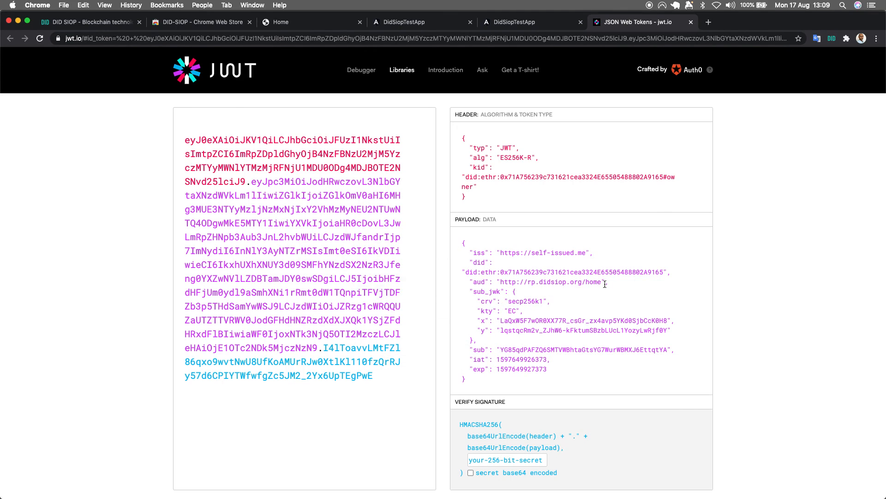
pyautogui.scroll(1, 451, 342)
pyautogui.scroll(-1, 451, 341)
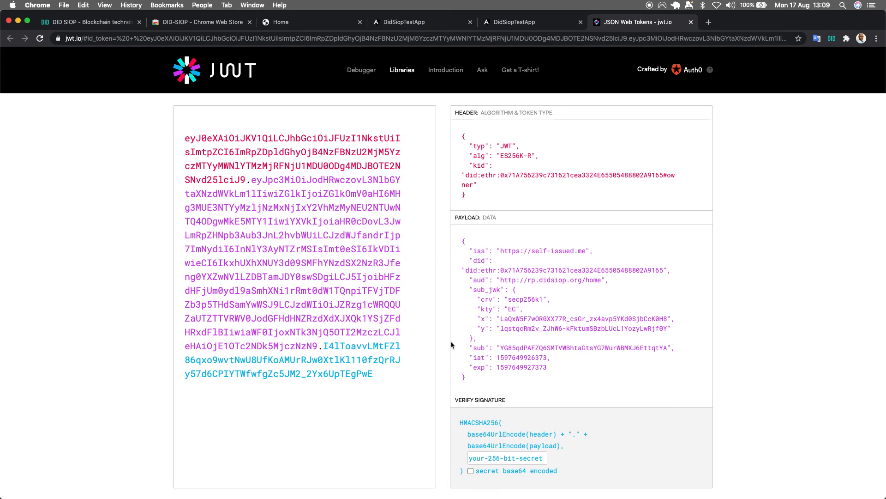
pyautogui.scroll(1, 451, 341)
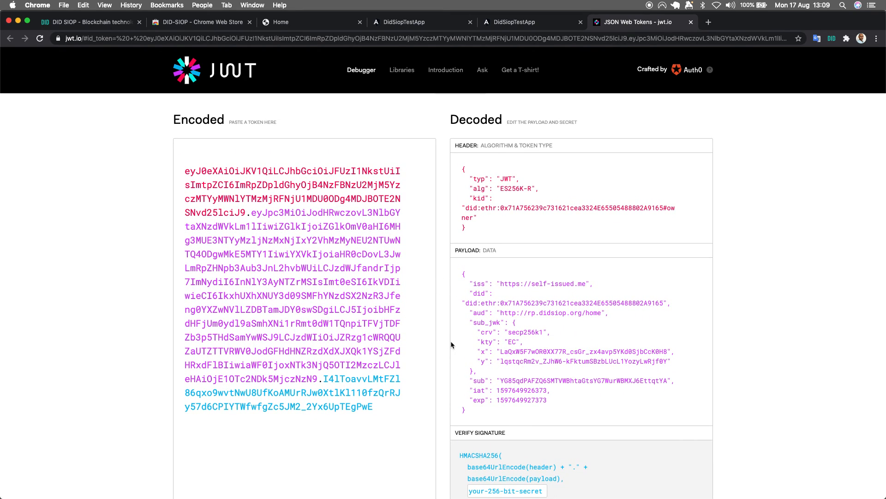